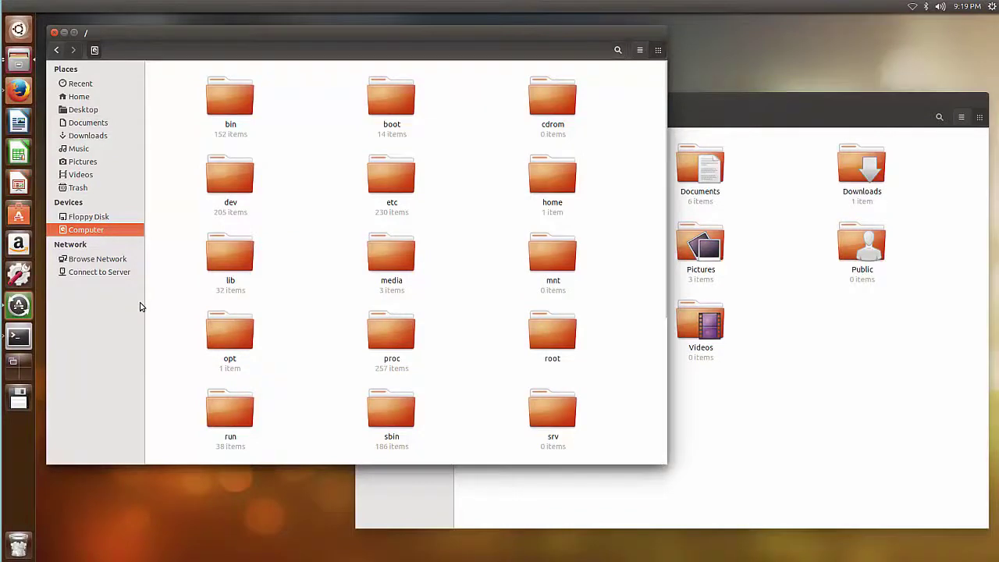
Step: Open the folder /opt/electriccloud/electriccommander/plugins in the file manager
double_click(238, 344)
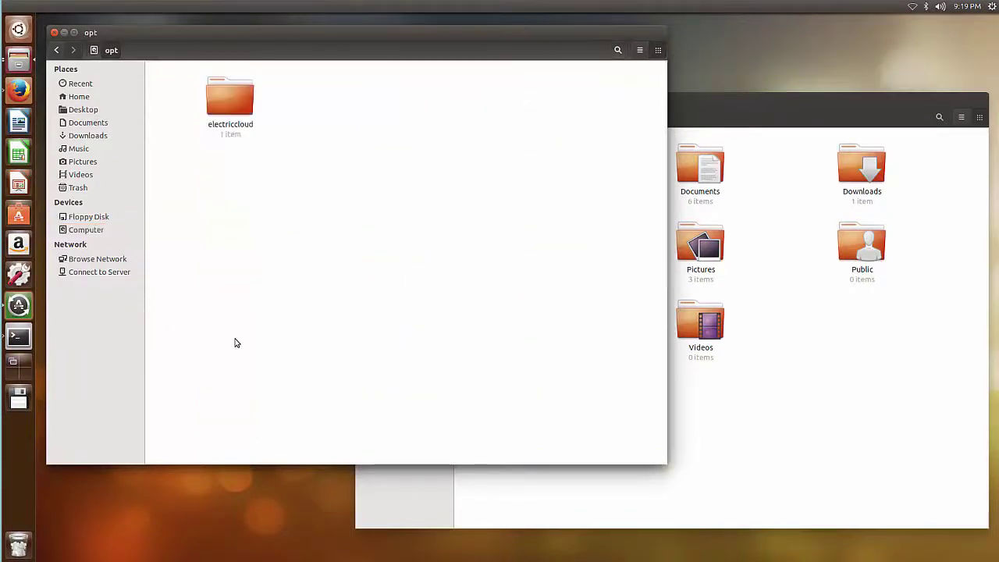
double_click(227, 89)
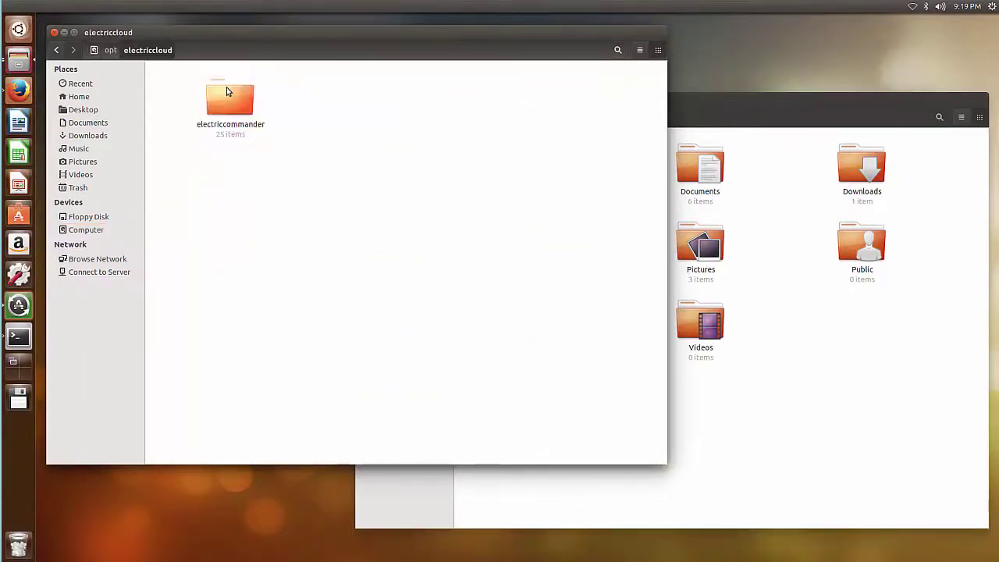
left_click(228, 91)
double_click(227, 92)
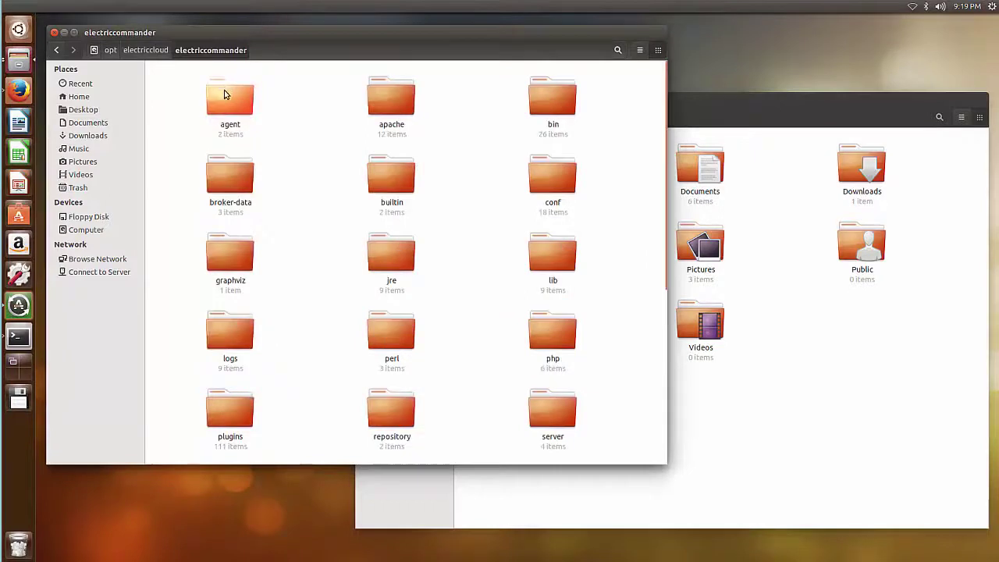
left_click(241, 406)
double_click(240, 405)
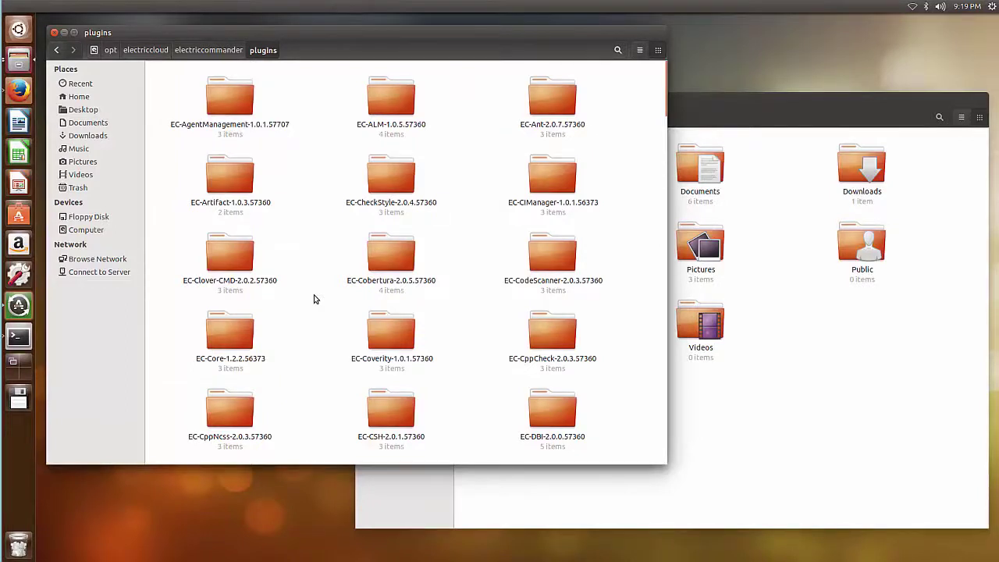
Step: Create a folder named newPluginsDir in the home folder
left_click(823, 375)
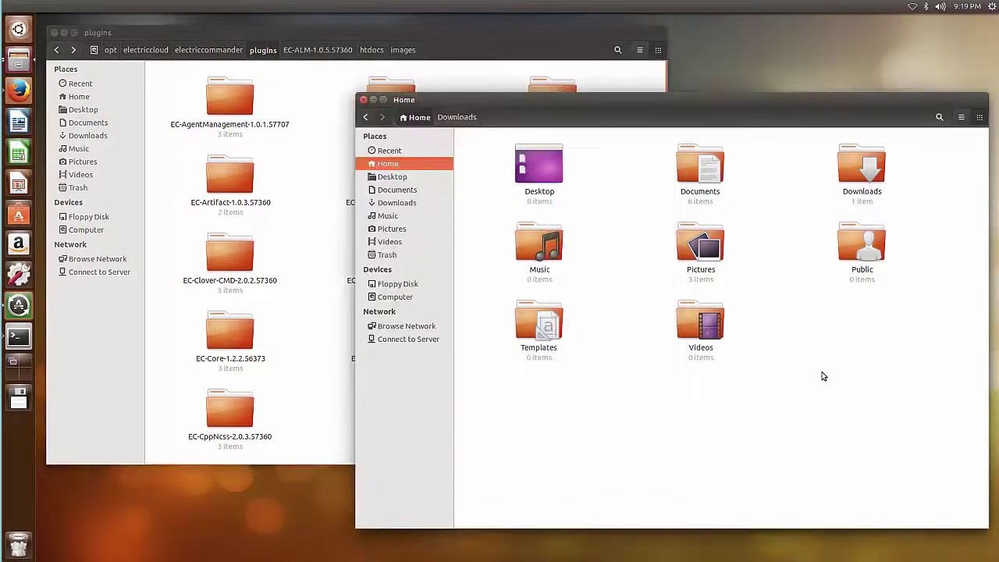
right_click(826, 379)
left_click(829, 379)
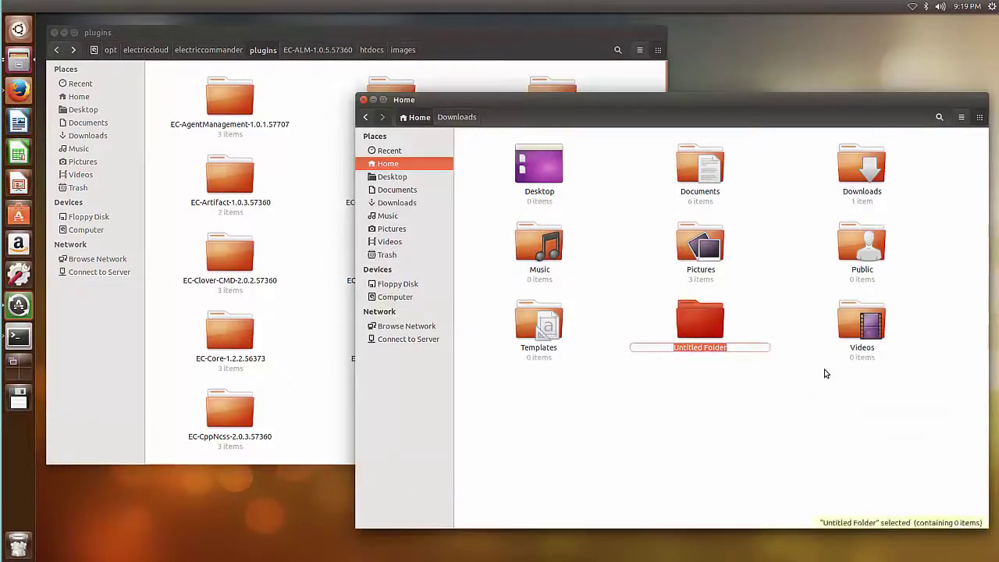
type("newPluginsD")
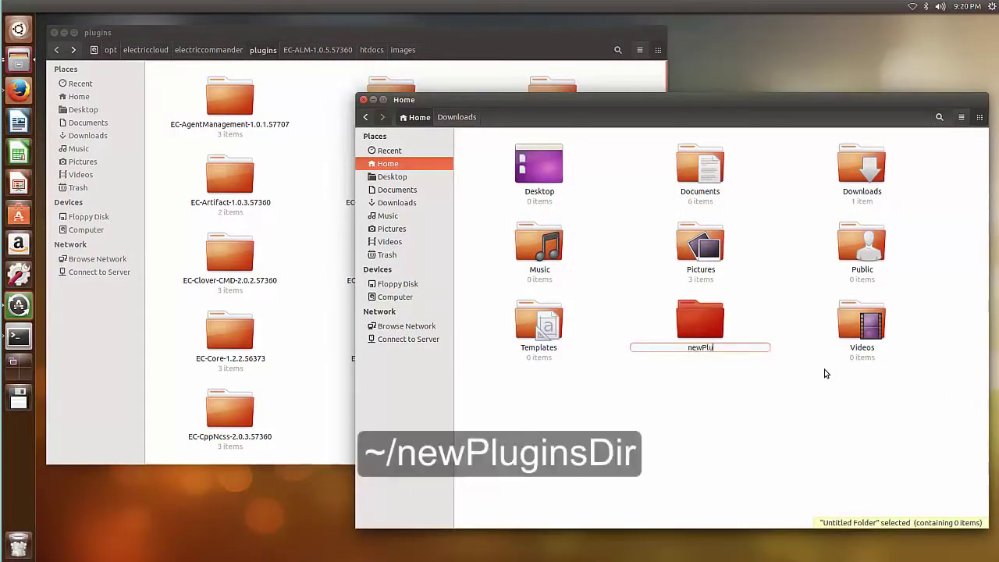
type("ir")
key("Return")
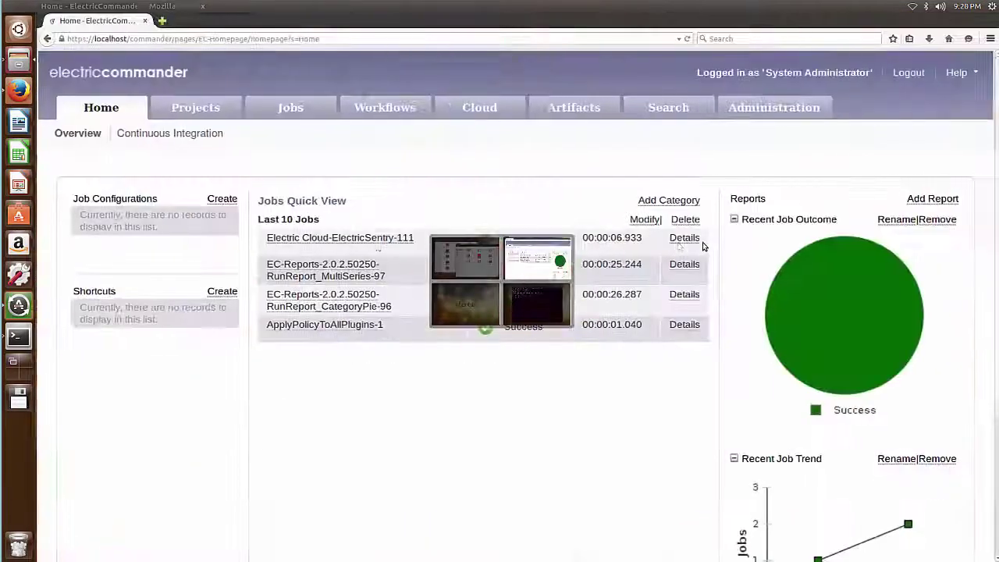
Step: Switch to ElectricCommander in Firefox and open the settings sheet of the custom server properties in the server administration
left_click(769, 110)
left_click(676, 137)
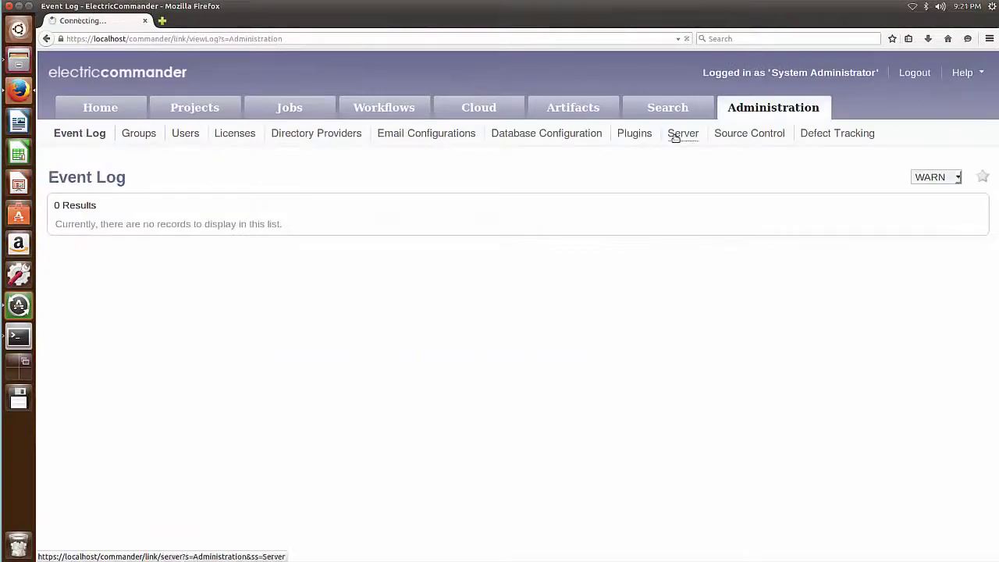
scroll(313, 424, "down", 5)
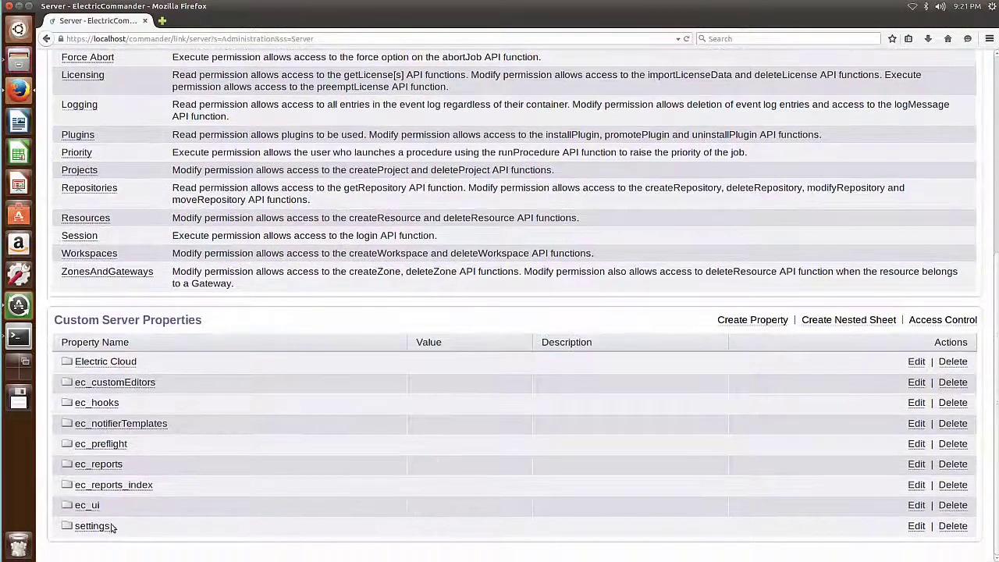
left_click(98, 527)
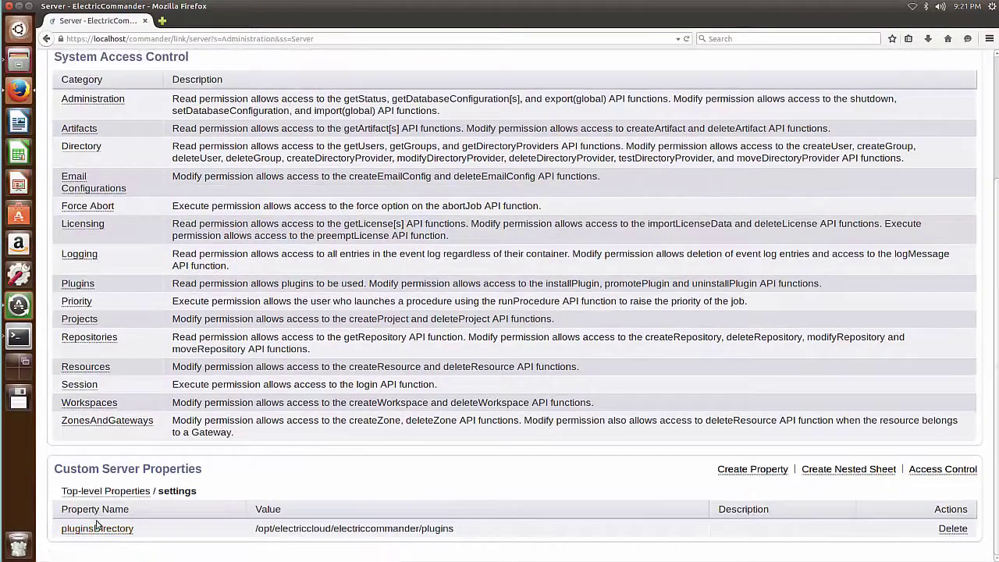
Step: Set the pluginsDirectory value to the path of newPluginsDir in the home folder, moving /opt/electriccloud/electriccommander/plugins into the description
left_click(125, 531)
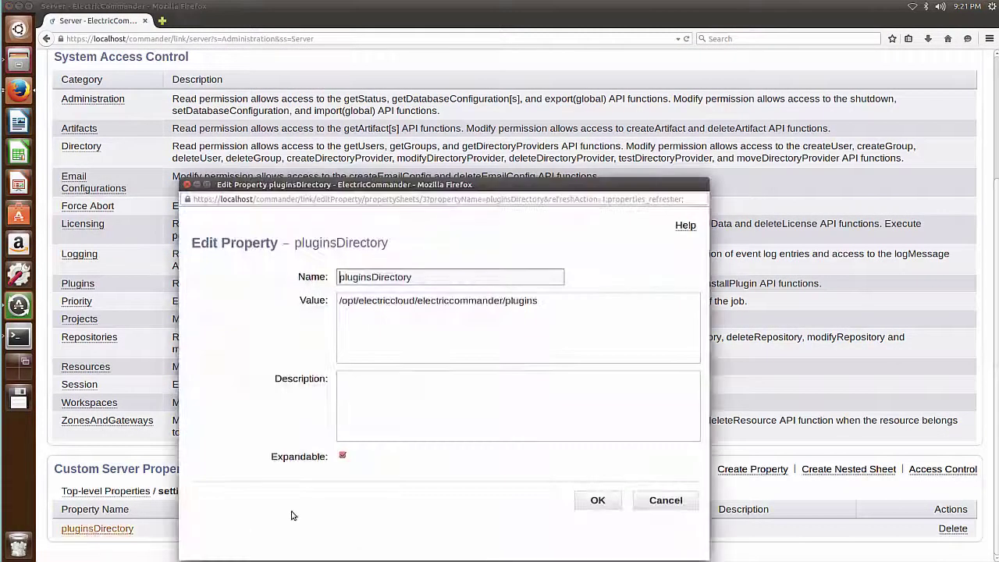
left_click_drag(547, 301, 348, 306)
key("ctrl+x")
left_click(395, 396)
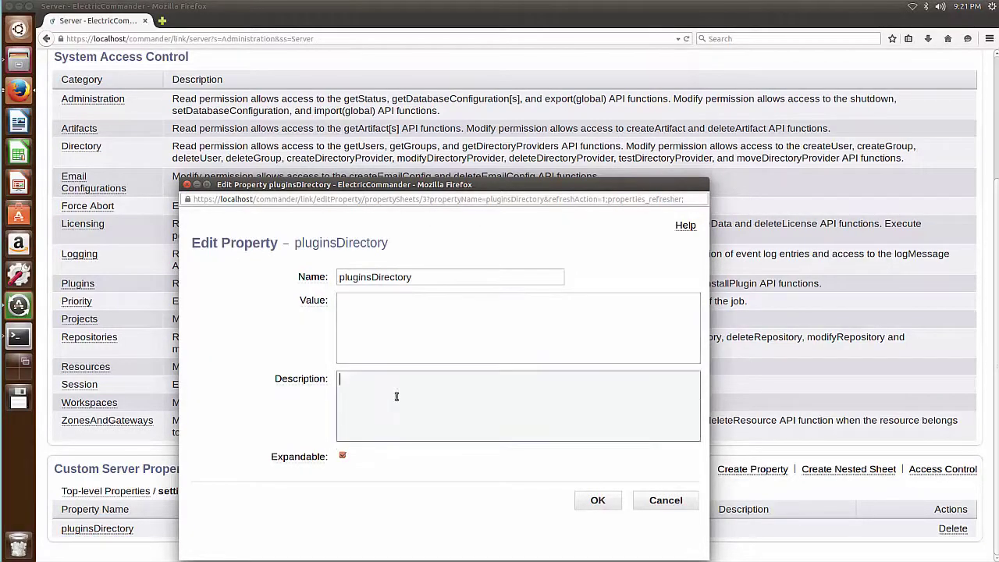
key("ctrl+v")
left_click(384, 323)
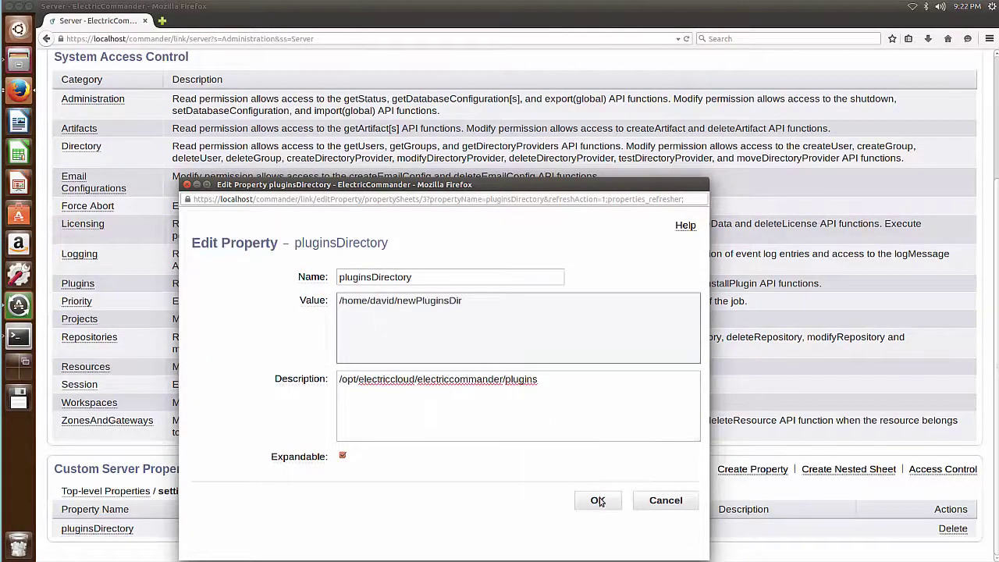
left_click(598, 501)
Step: Switch to the file manager and copy all folders from the original plugins folder into newPluginsDir
key("alt+Tab")
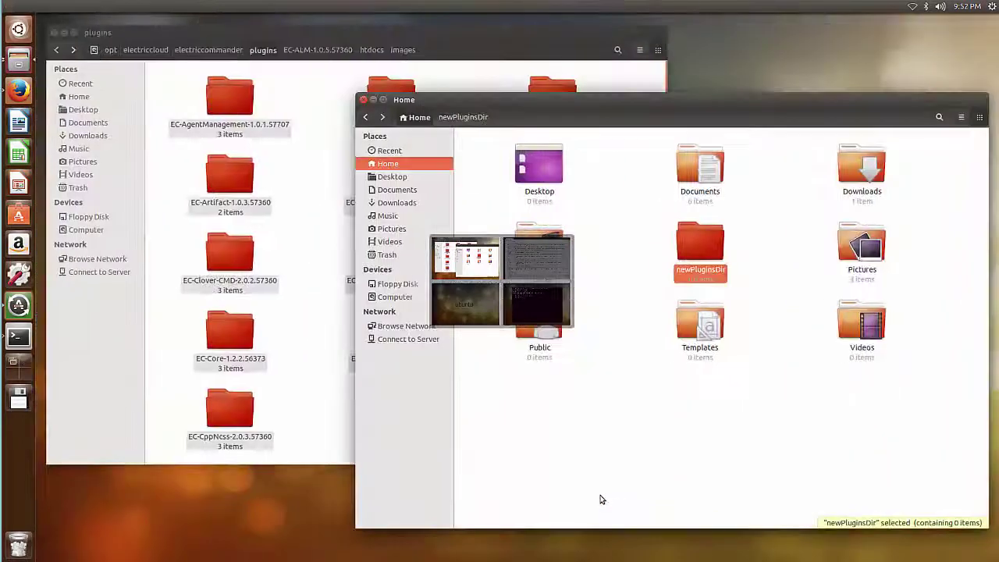
double_click(702, 247)
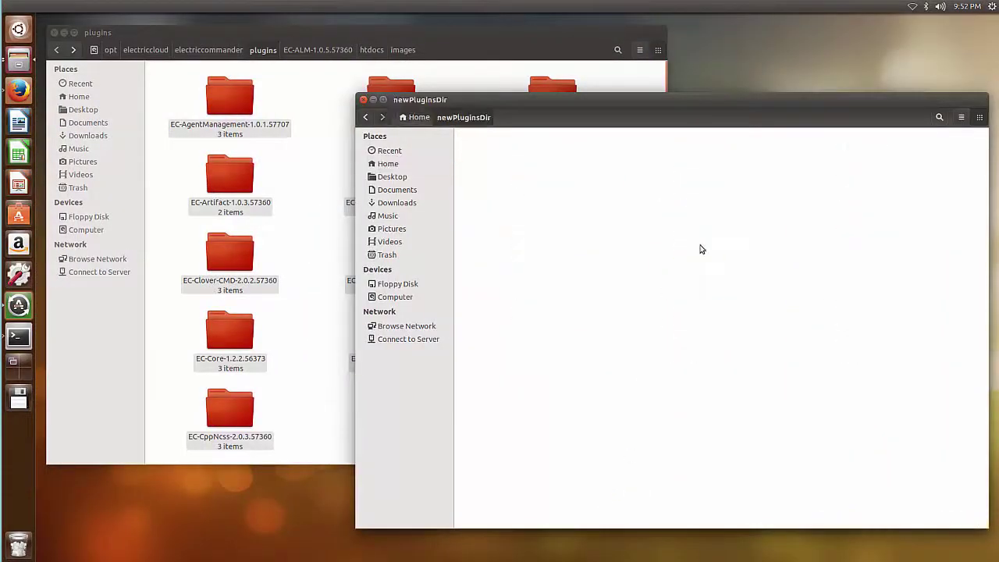
left_click(318, 104)
right_click(394, 99)
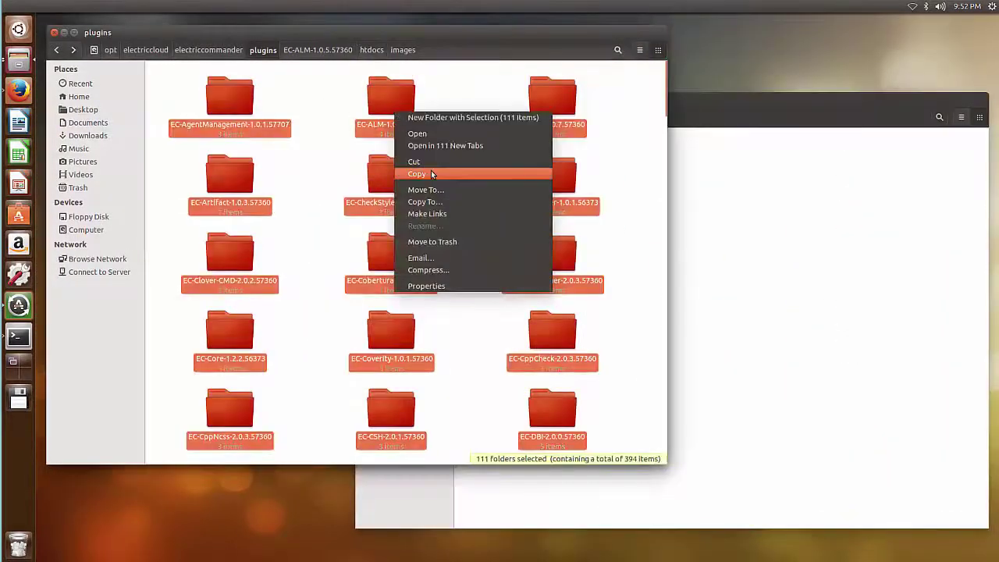
left_click(406, 172)
left_click(777, 324)
right_click(763, 306)
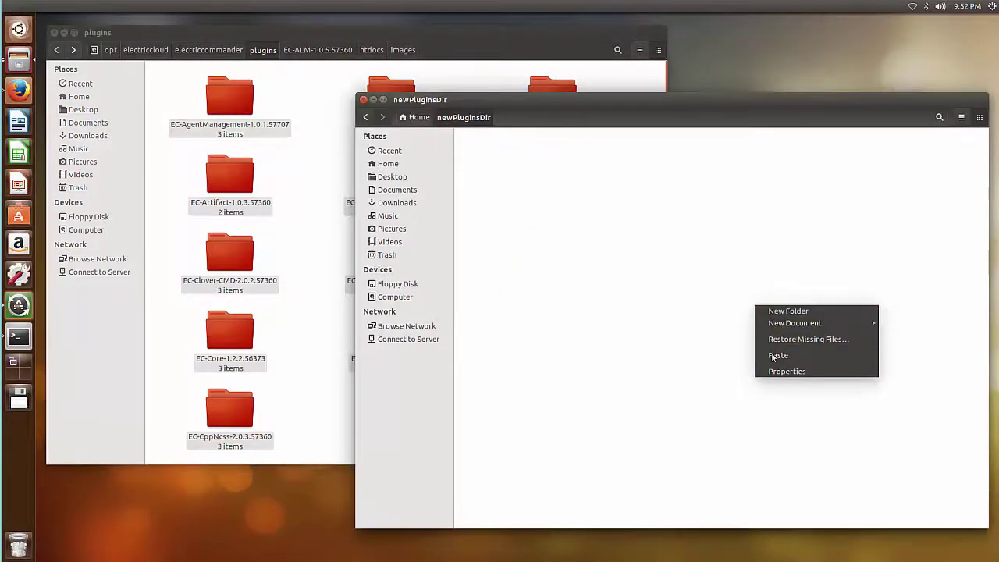
left_click(776, 354)
Step: Switch to the terminal and run sudo /etc/init.d/commanderServer restart, entering the sudo password
key("alt+Tab")
key("alt+Tab")
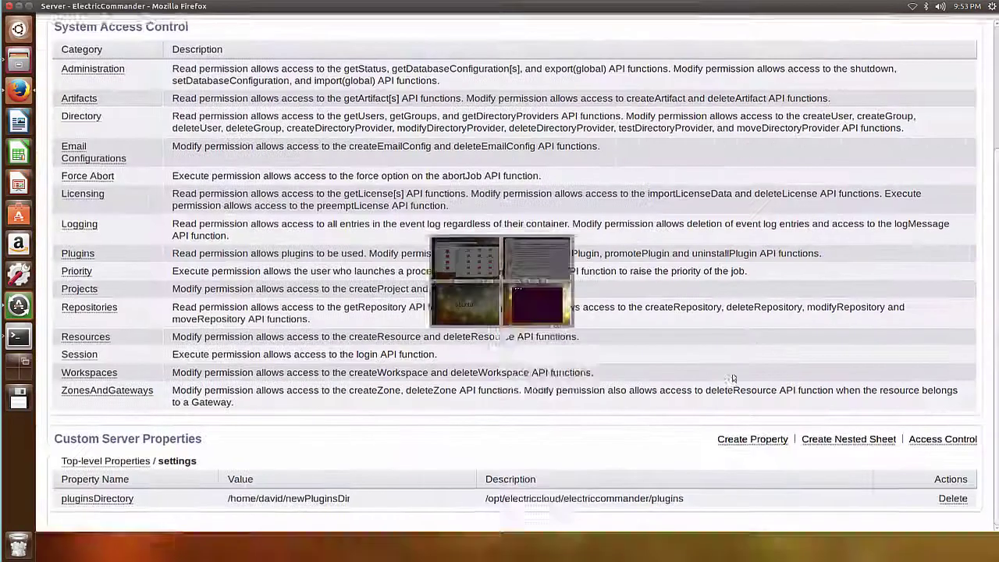
type("sudo /etc/init")
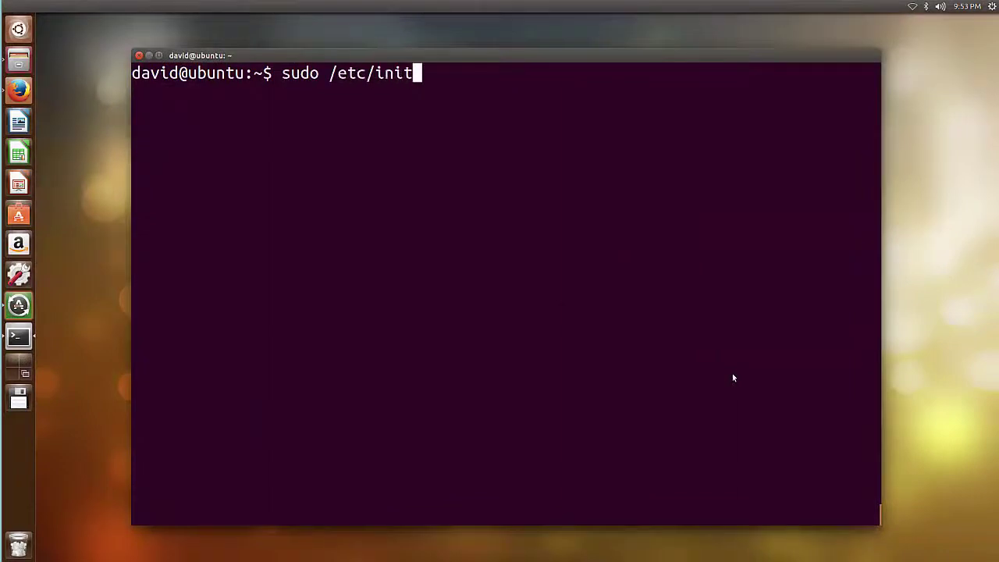
type(".d/commanderServer restart")
key("Return")
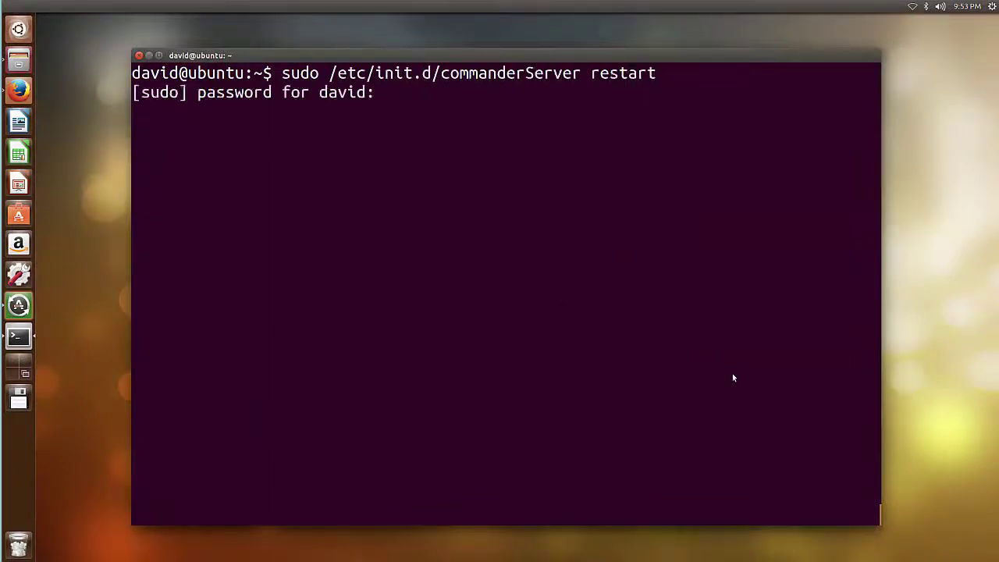
key("Return")
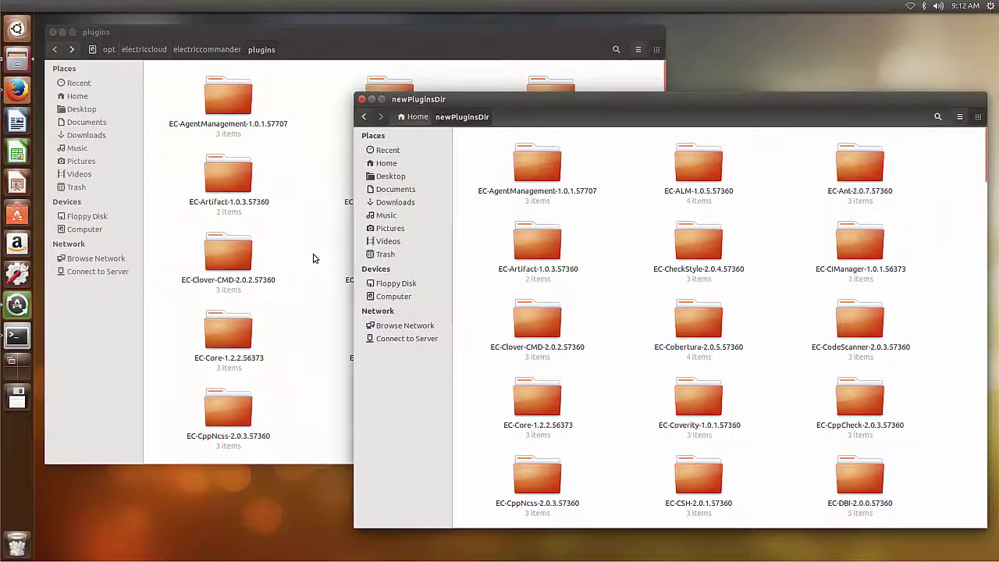
Step: Delete all folders from the original plugins folder and switch to the ElectricCommander home page in Firefox to check it
left_click(313, 258)
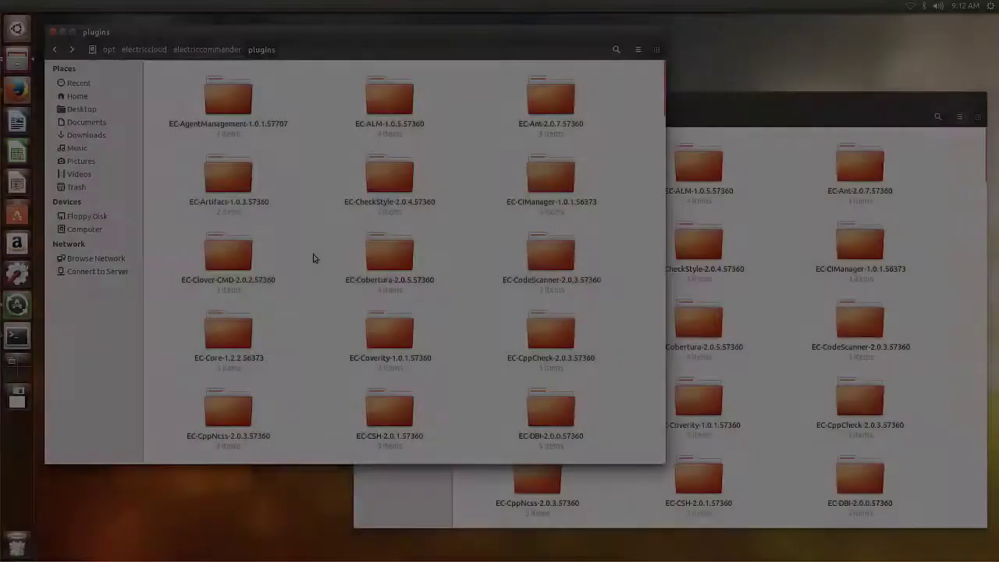
key("ctrl+a")
key("Delete")
key("alt+Tab")
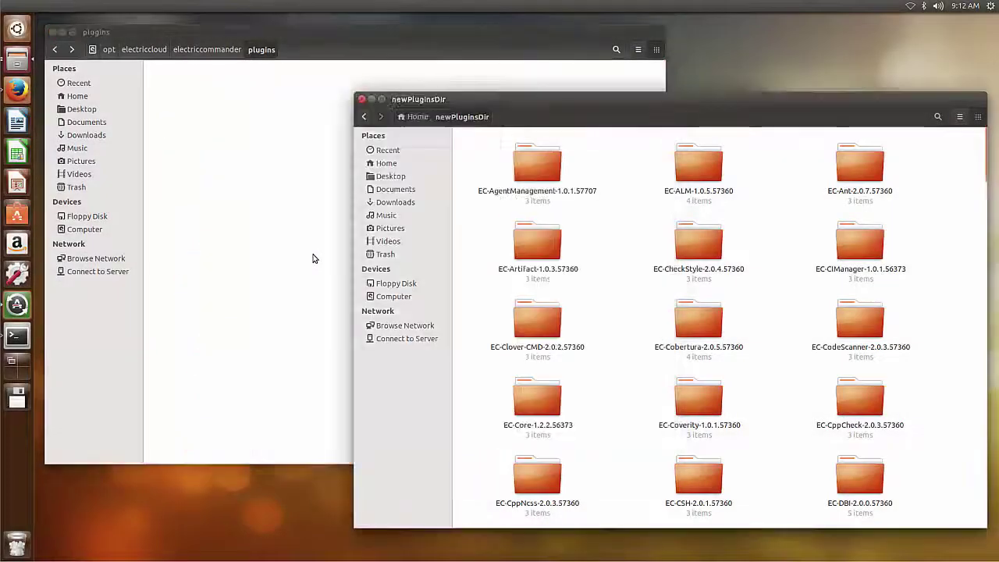
key("alt+Tab")
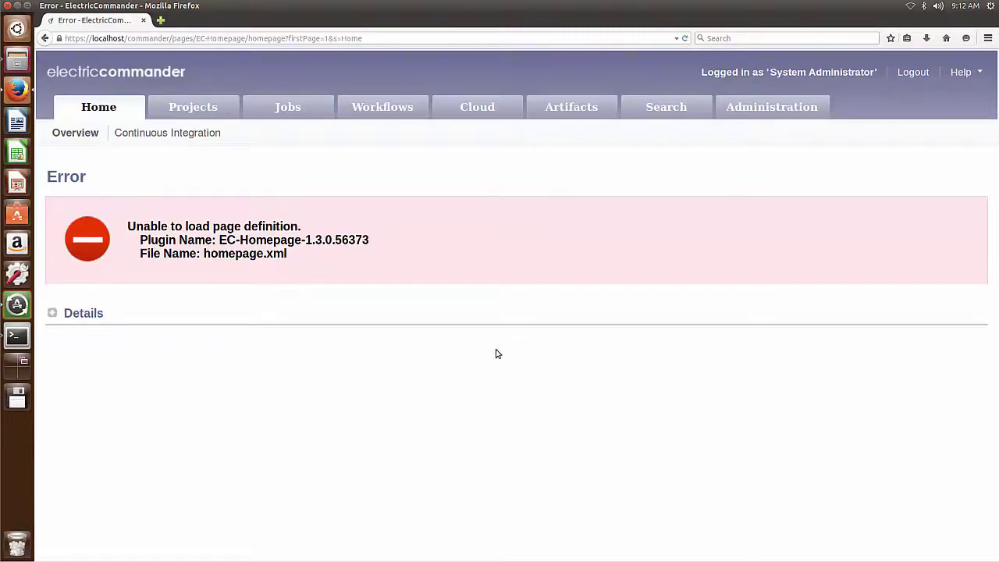
Step: Copy all folders from newPluginsDir back into the original plugins folder and reload the ElectricCommander home page
key("alt+Tab")
key("ctrl+a")
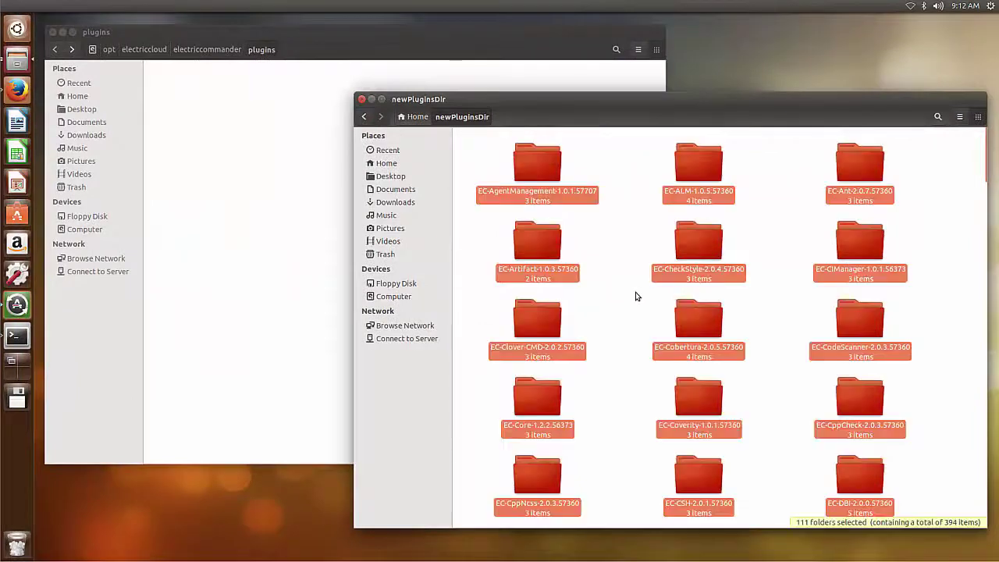
left_click(301, 253)
key("ctrl+v")
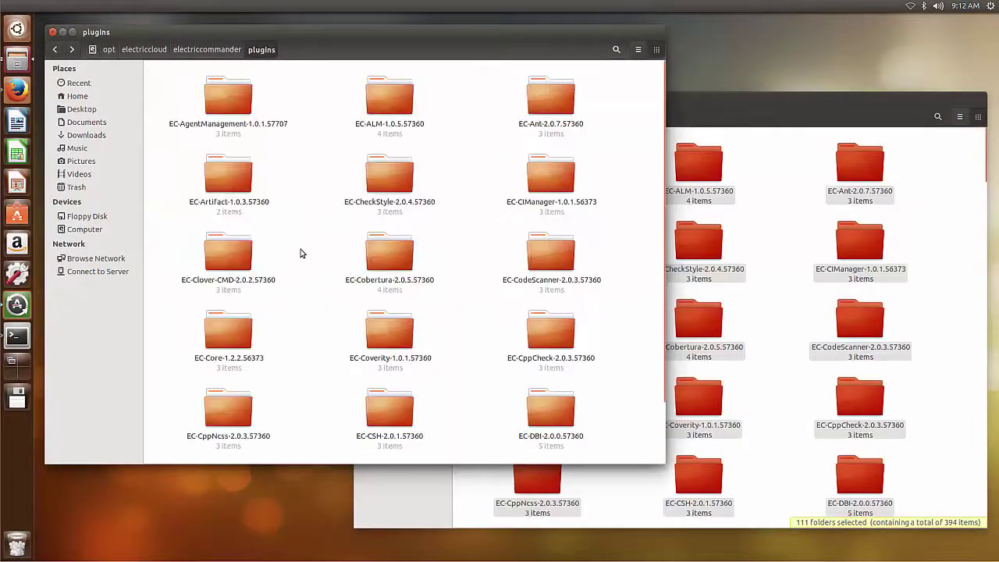
key("alt+Tab")
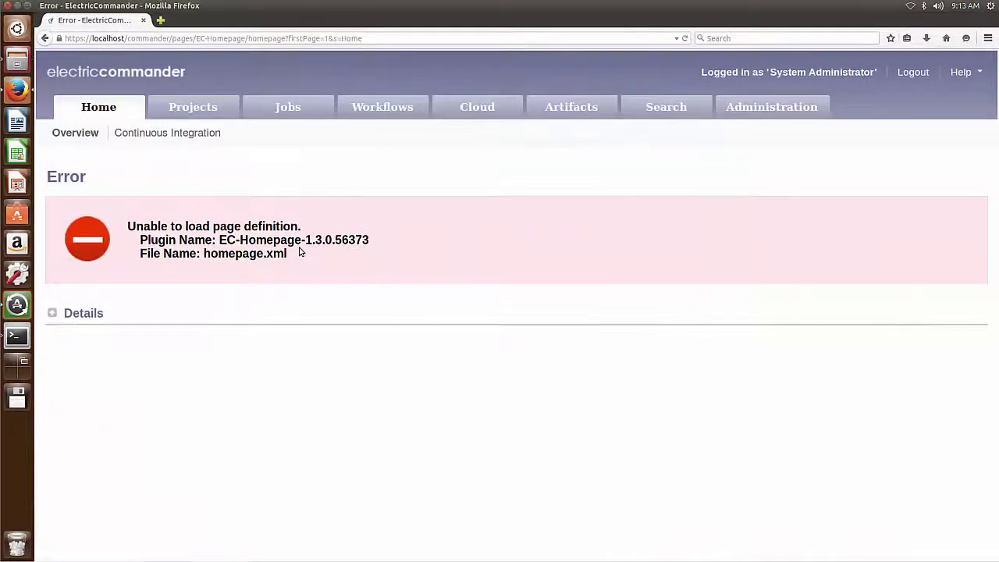
left_click(685, 38)
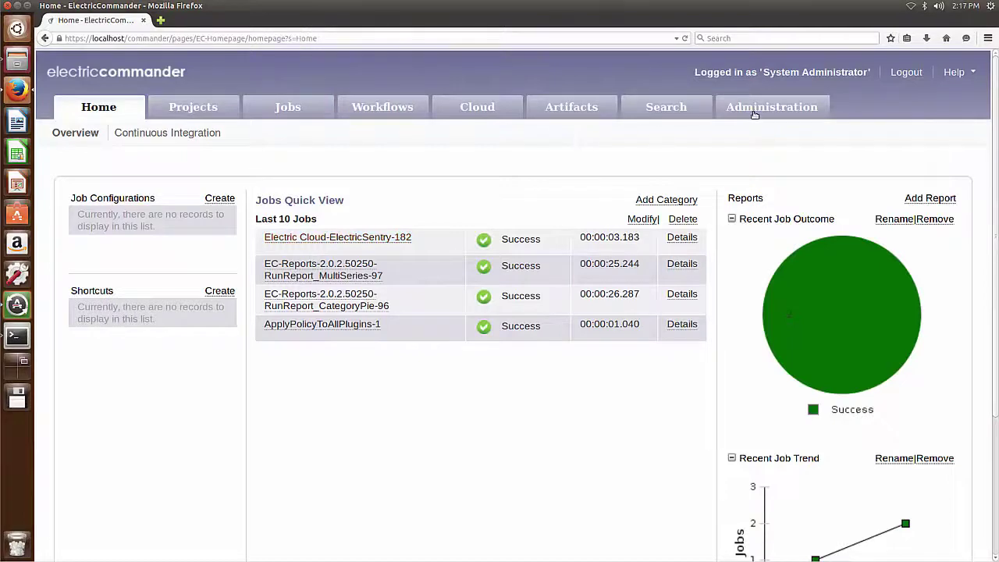
Step: Install the plugin SPK_Chronometer.jar from the Downloads folder through the Plugin Manager
left_click(753, 107)
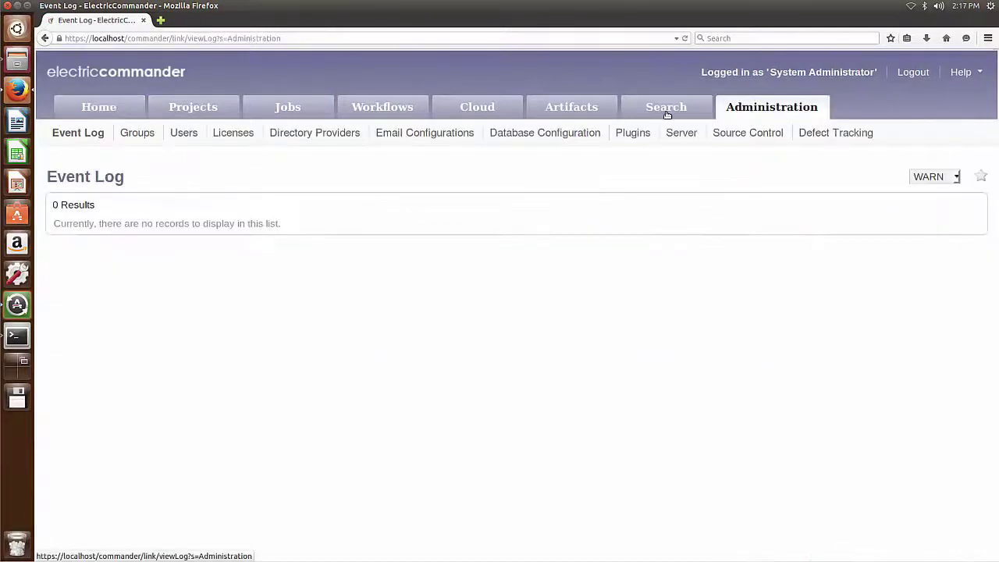
left_click(633, 133)
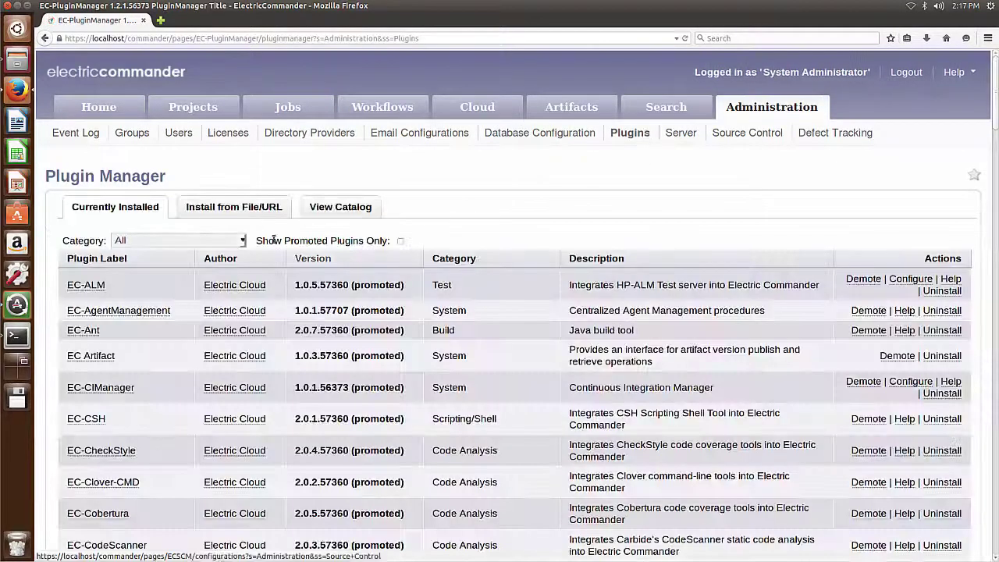
left_click(239, 212)
left_click(238, 257)
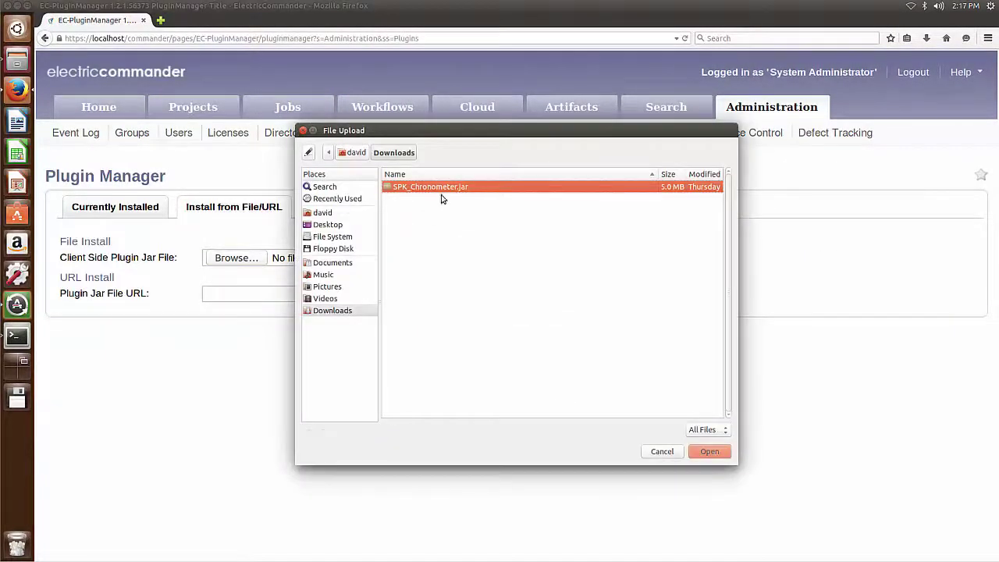
left_click(700, 457)
left_click(432, 260)
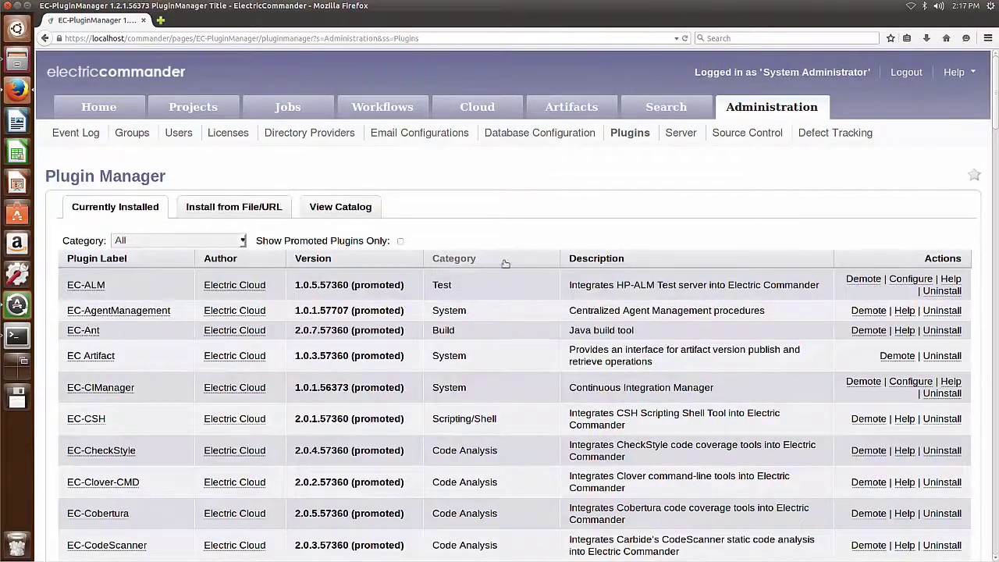
Step: Open the project details of the SPK_Chronometer plugin from the list of installed plugins
scroll(994, 337, "down", 15)
scroll(994, 337, "down", 10)
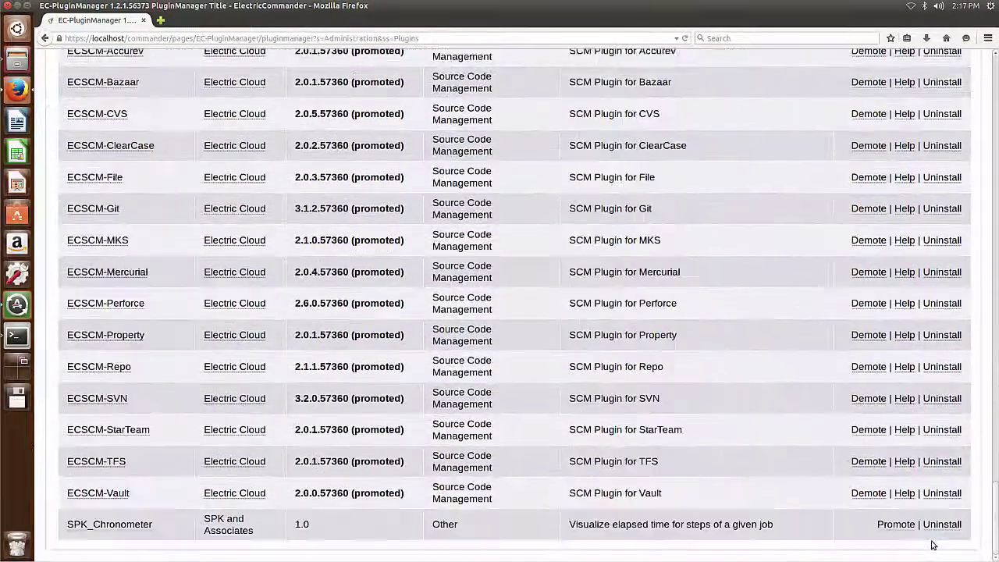
left_click(104, 526)
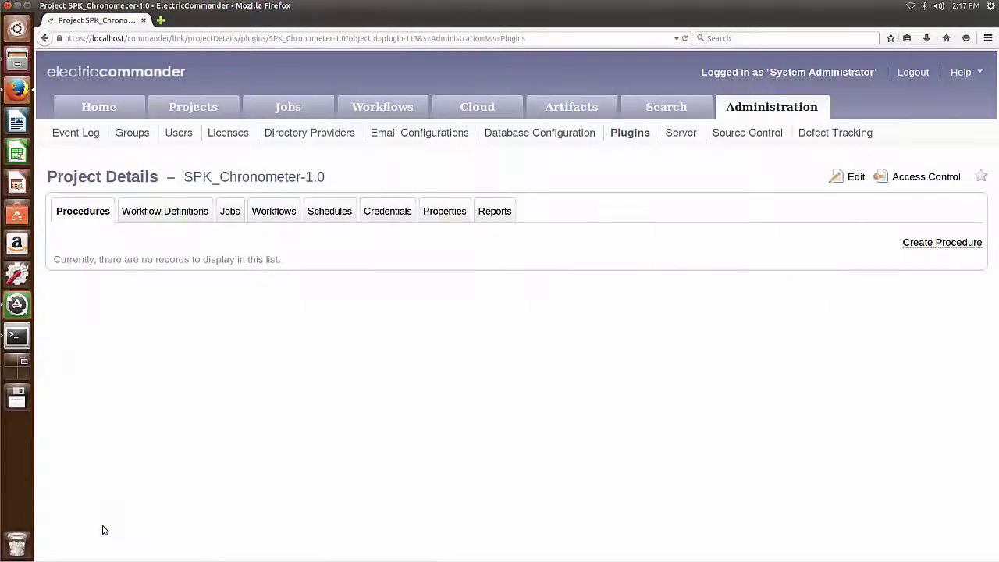
Step: Create a property named sample with the value sample in the properties of the SPK_Chronometer-1.0 project
left_click(444, 214)
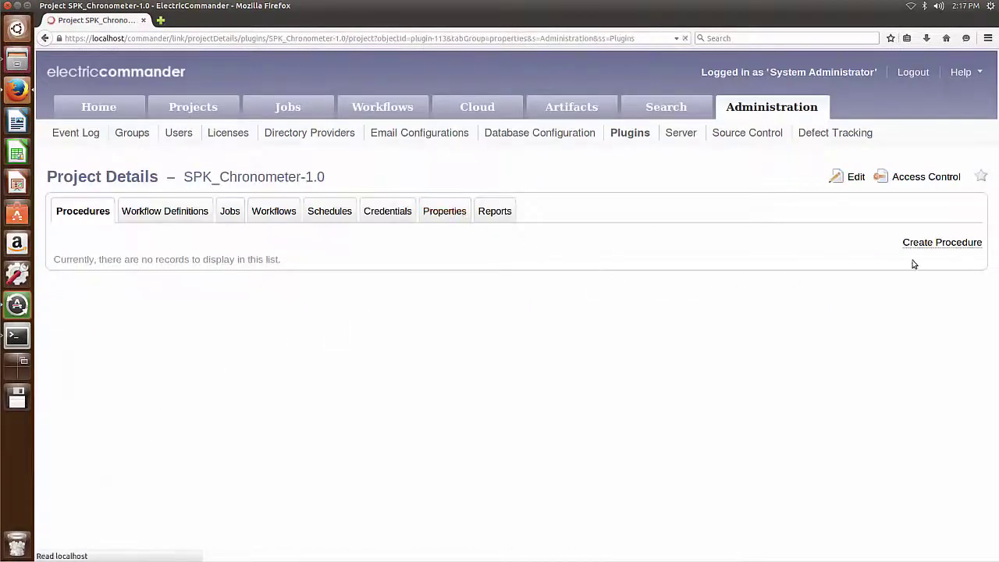
left_click(783, 249)
type("sample")
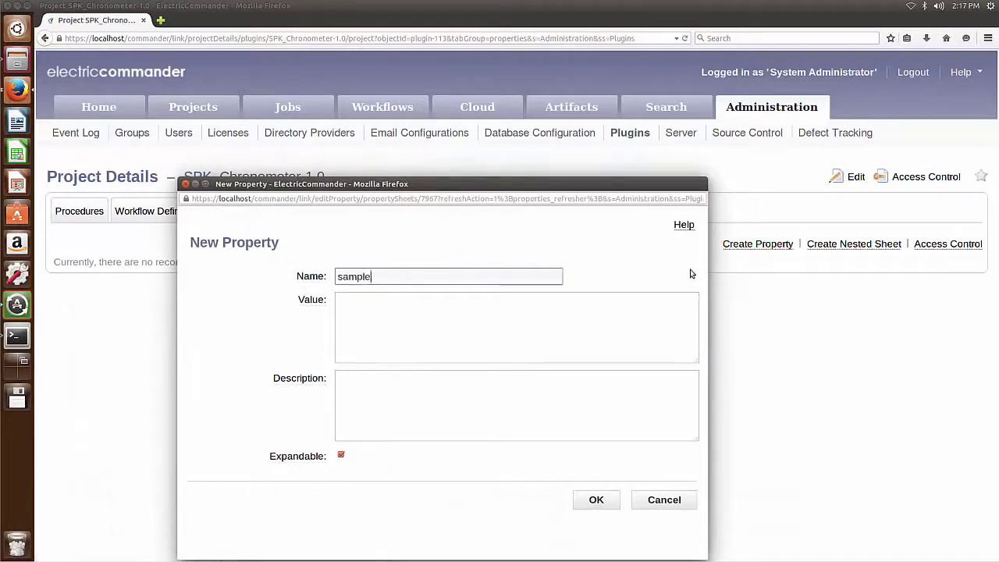
key("Tab")
type("sample")
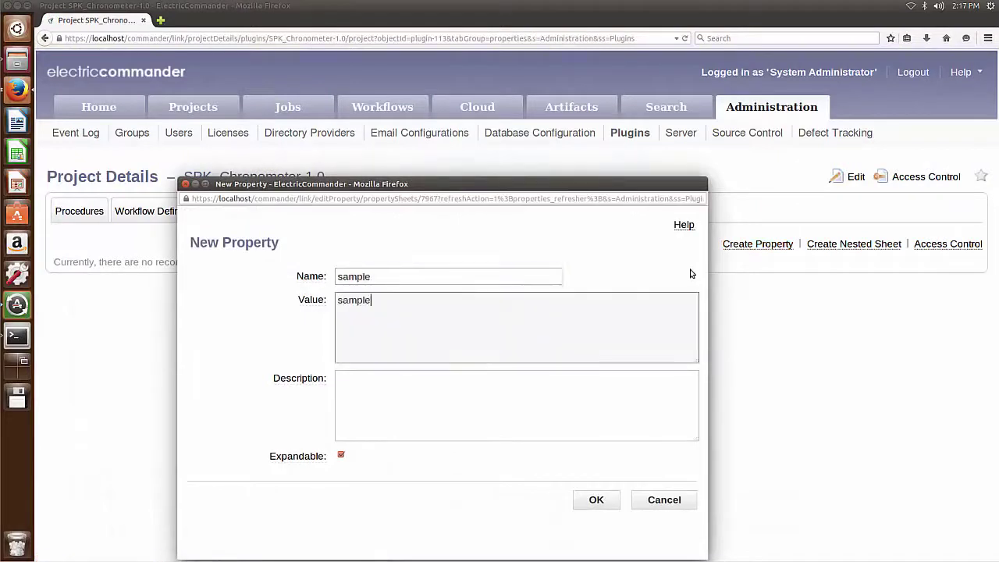
left_click(597, 501)
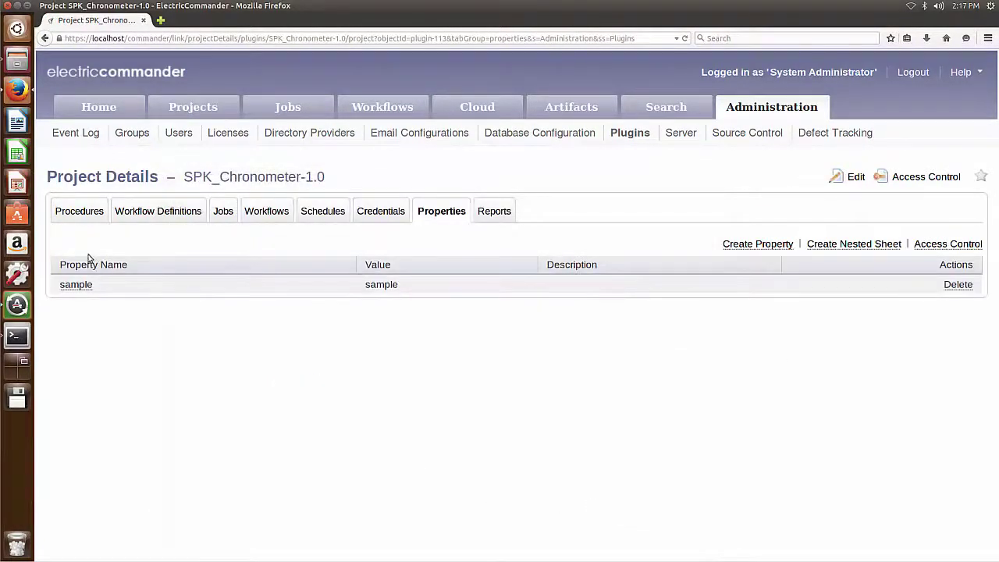
Step: Return to the list of installed plugins and examine the actions offered for SPK_Chronometer
left_click(632, 135)
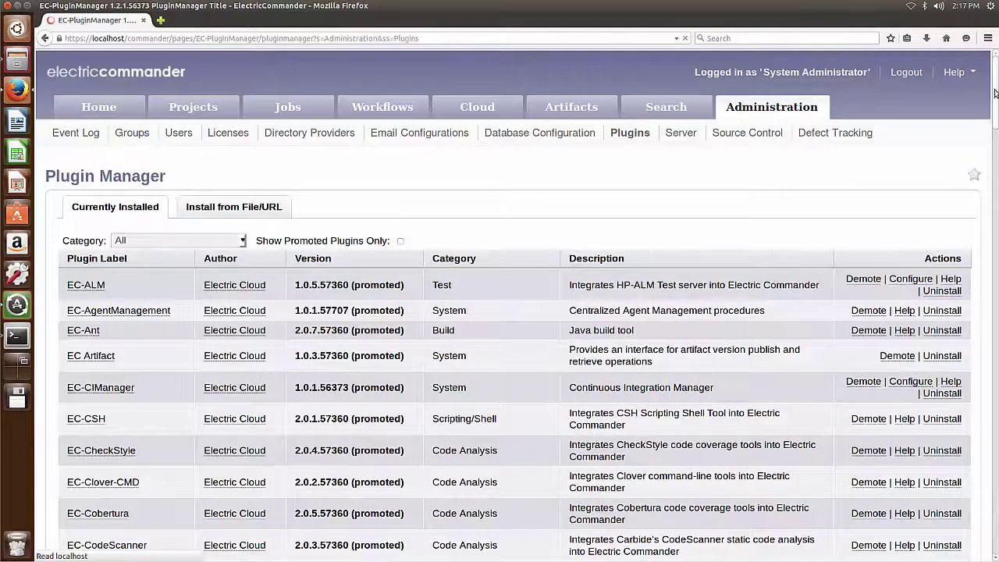
left_click_drag(996, 97, 996, 538)
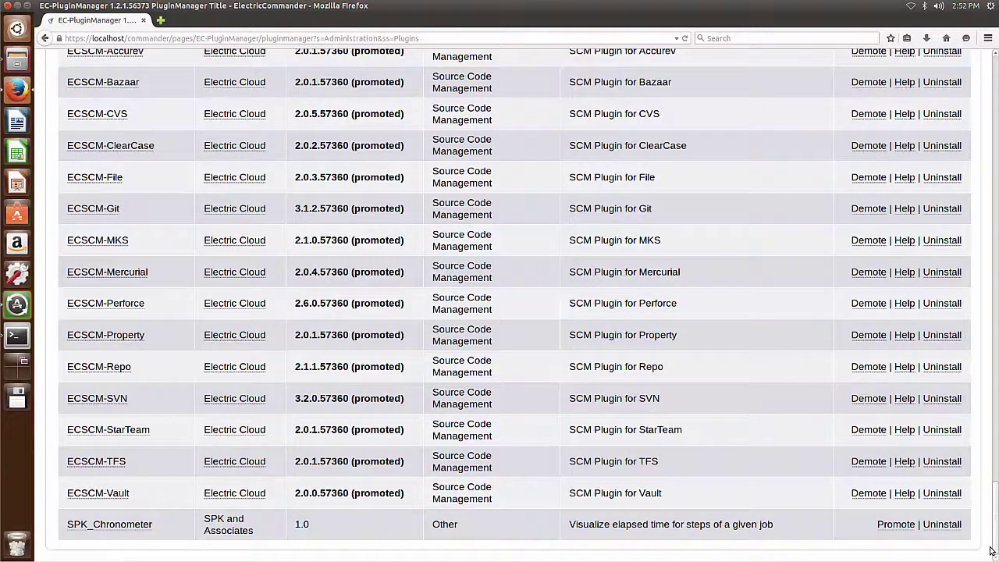
Step: In a terminal, run sudo ecconfigure with --webPluginsDirectory set to the newPluginsDir folder in the user's home directory
key("ctrl+alt+t")
type("sudo eccon")
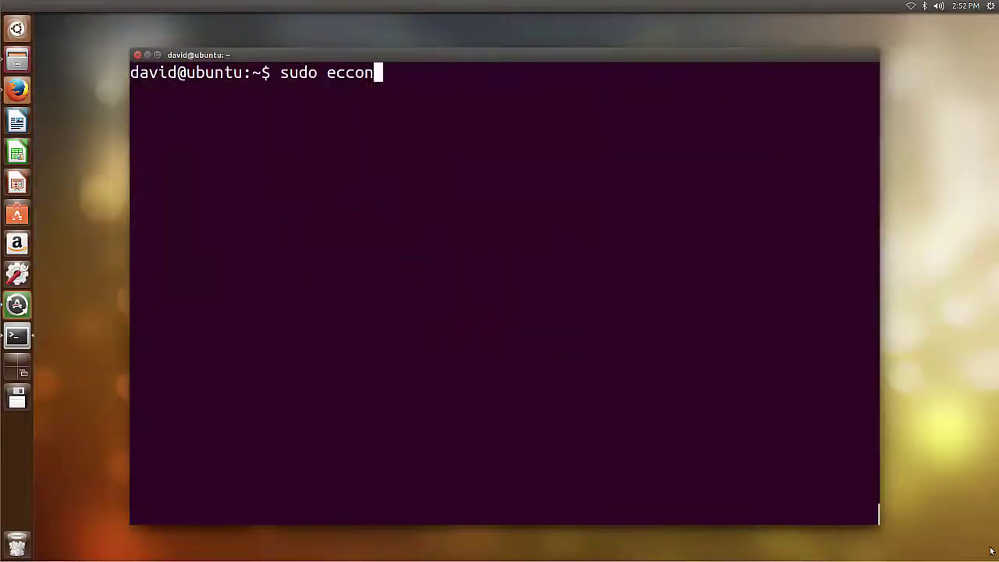
type("figure --webPluginsDirectory=/h")
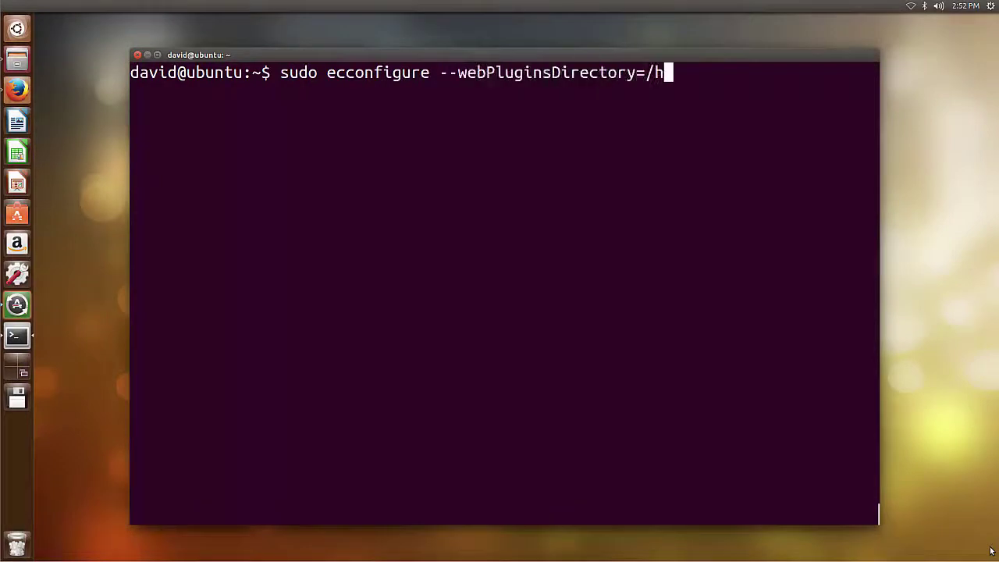
type("ome/david/newPluginsDir")
key("Return")
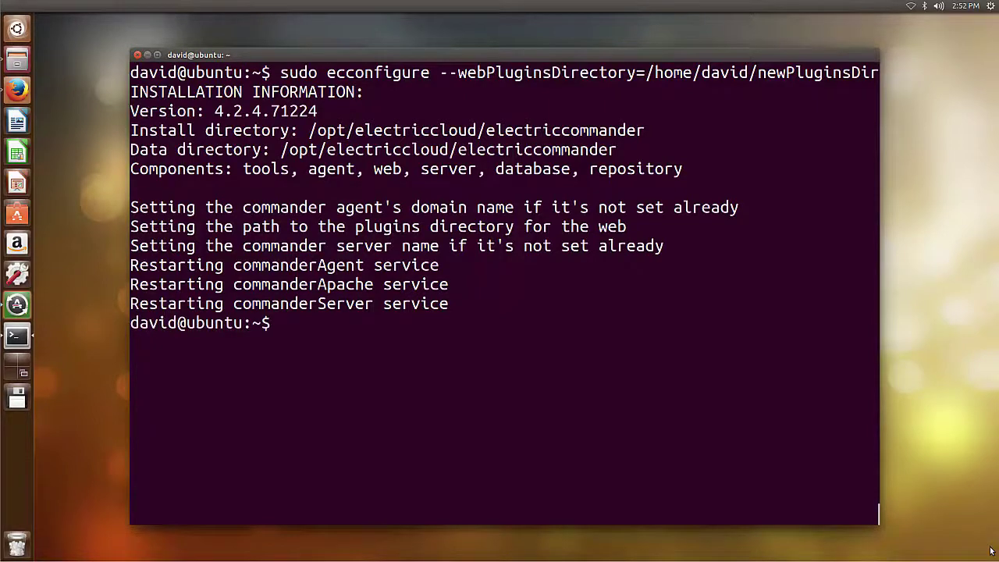
Step: Switch back to Firefox, reload the Plugin Manager and open the help page of SPK_Chronometer
key("ctrl+alt+Up")
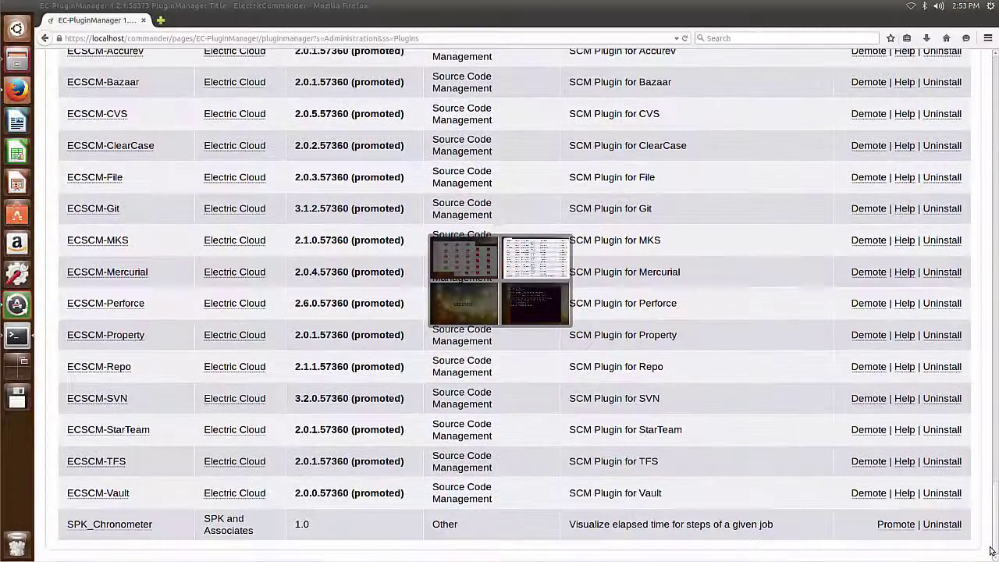
left_click(685, 39)
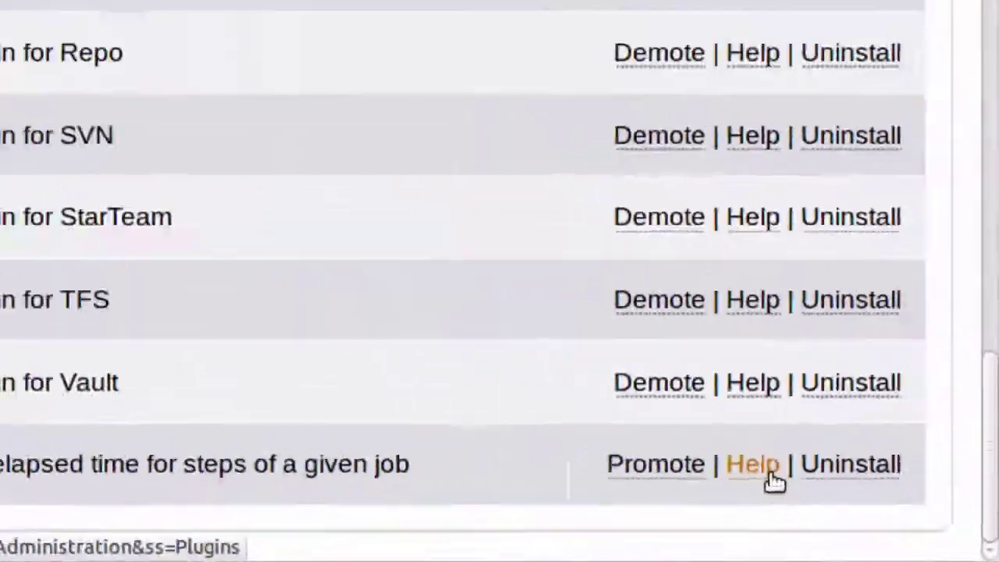
left_click(745, 461)
Step: Open the plugin's ChronometerMain_run page and display the step elapsed-time chart for job ID 189
left_click(104, 258)
left_click(138, 232)
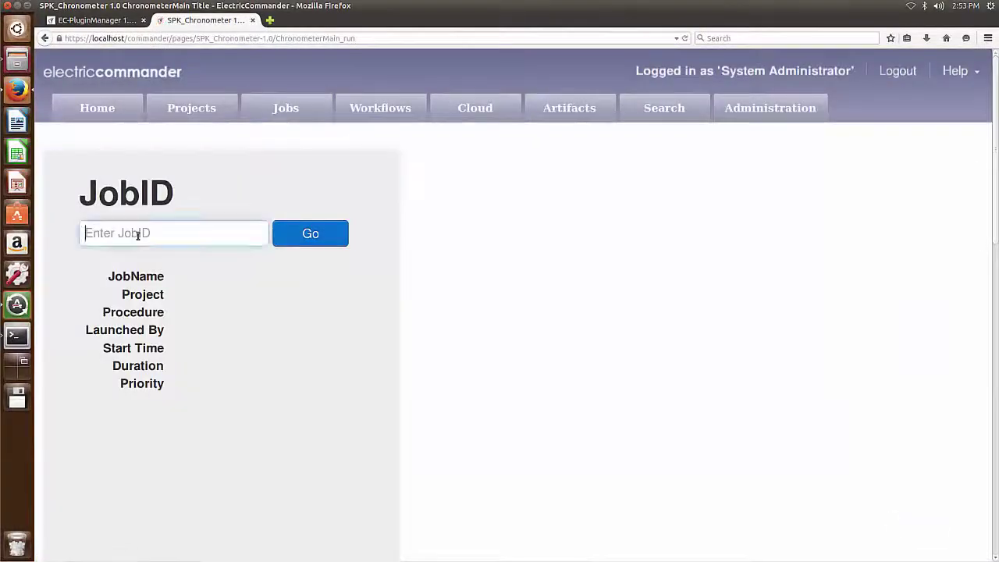
type("189")
left_click(288, 234)
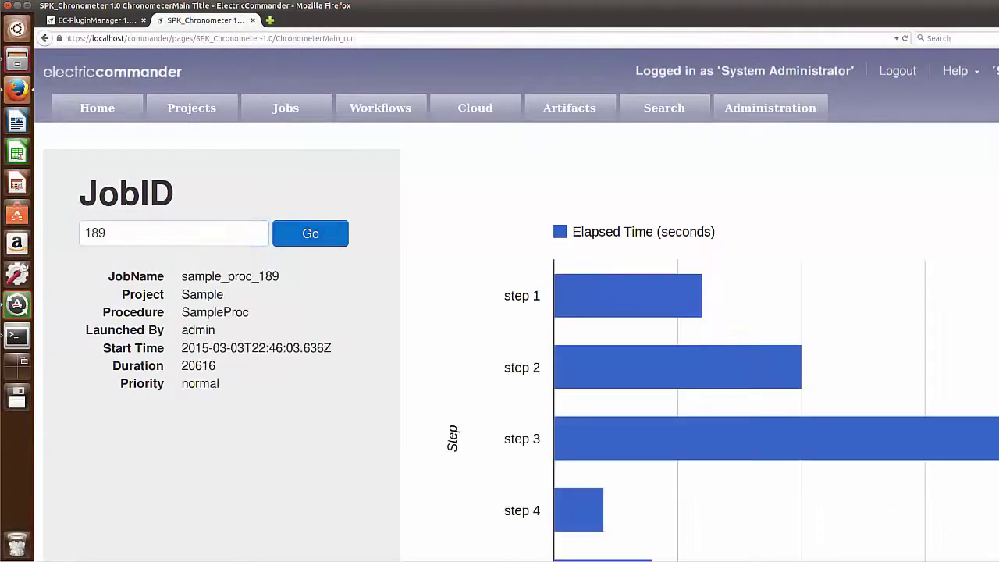